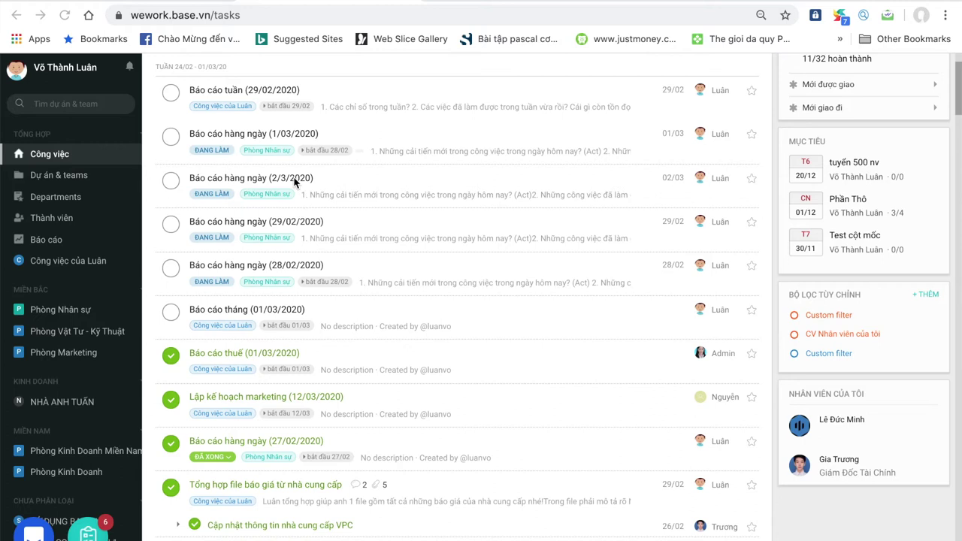
- Review the 2/3, 29/02 and 28/02 daily report tasks, then open the CV LẶP LẠI repeated tasks list
left_click(294, 180)
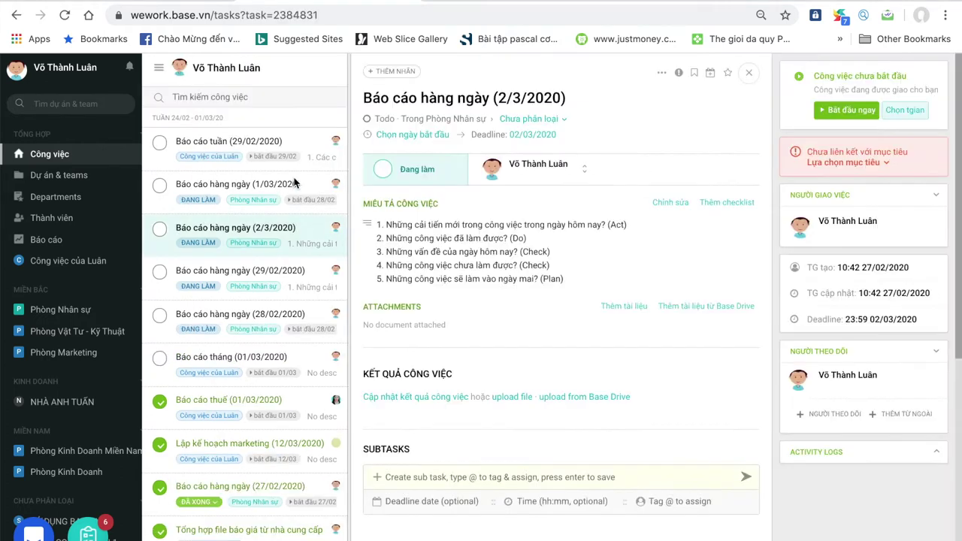
left_click(272, 276)
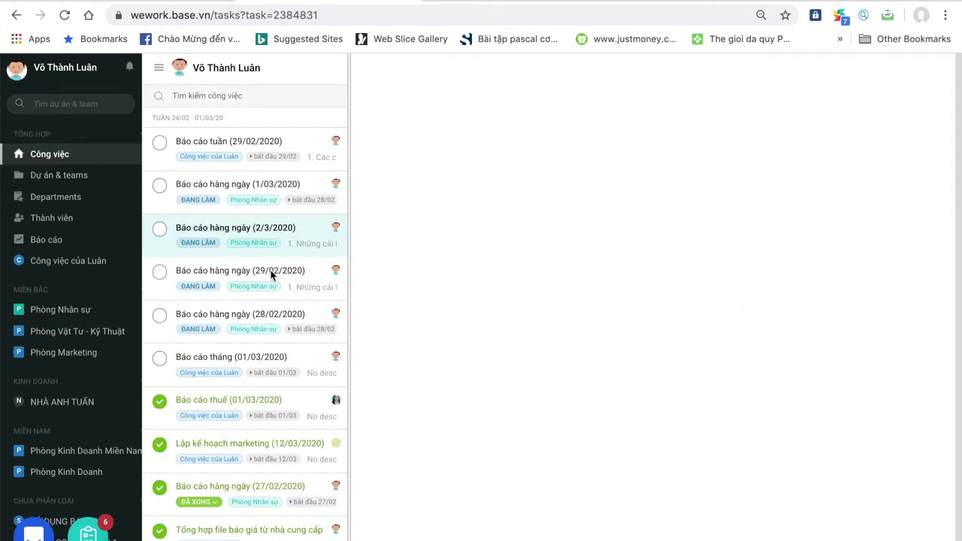
left_click(263, 316)
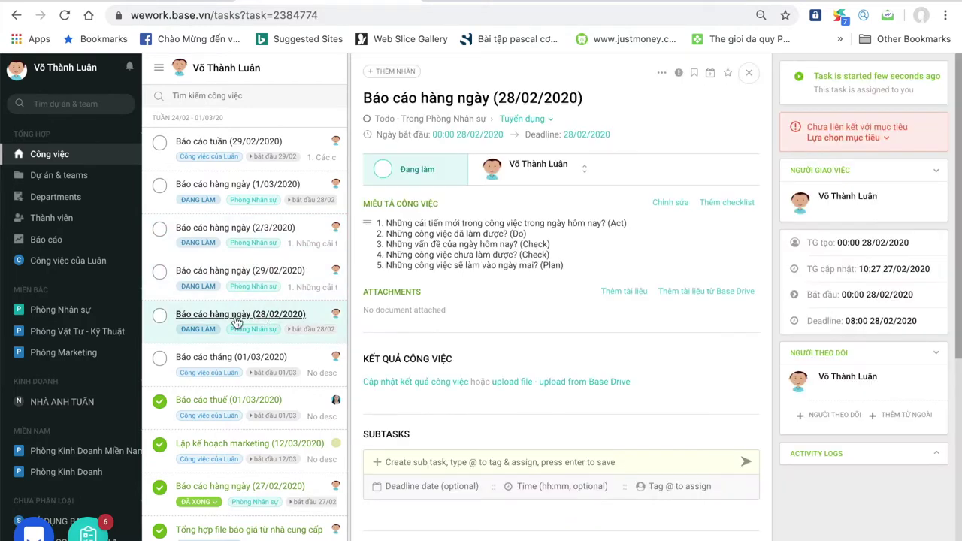
left_click(43, 159)
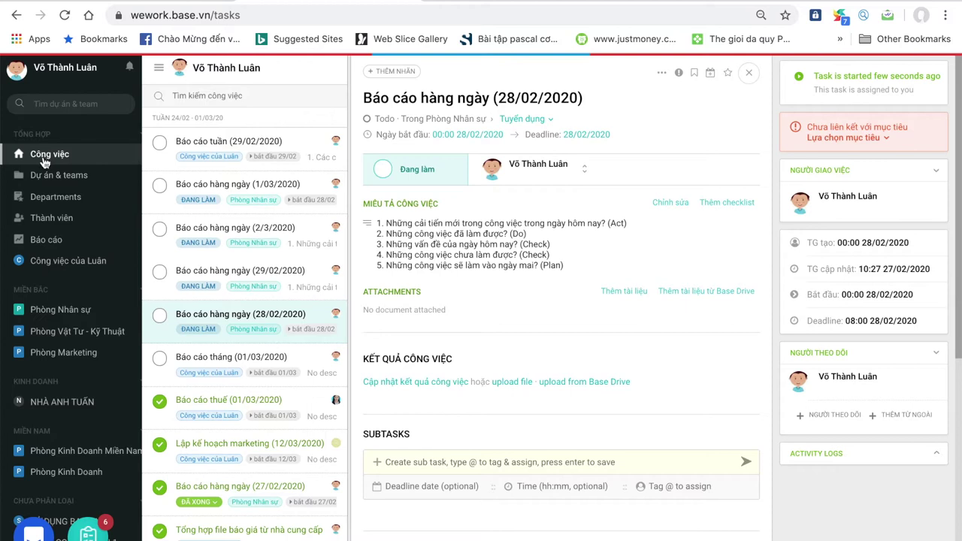
left_click(524, 91)
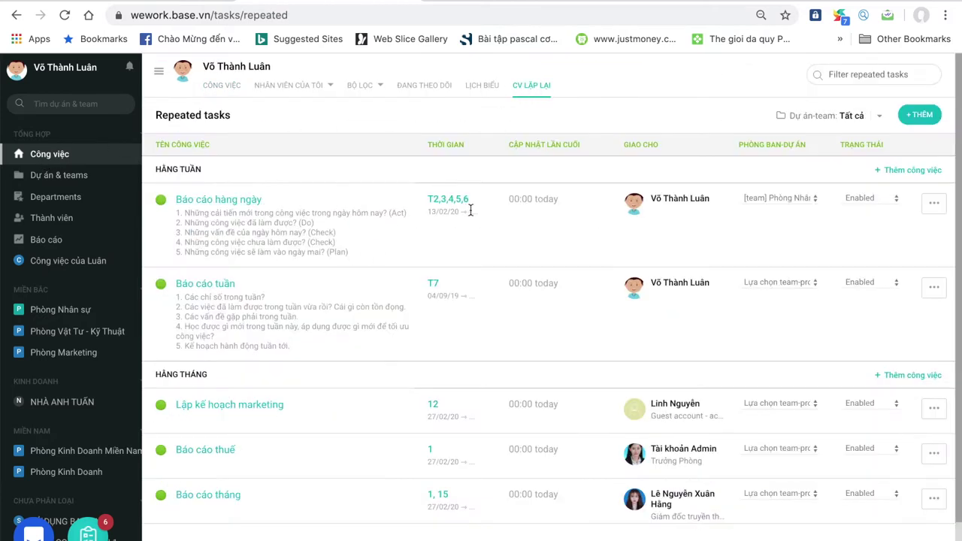
- Scroll the repeated tasks list, check and dismiss the Reminders panel, and switch windows briefly
scroll(530, 275, "down", 2)
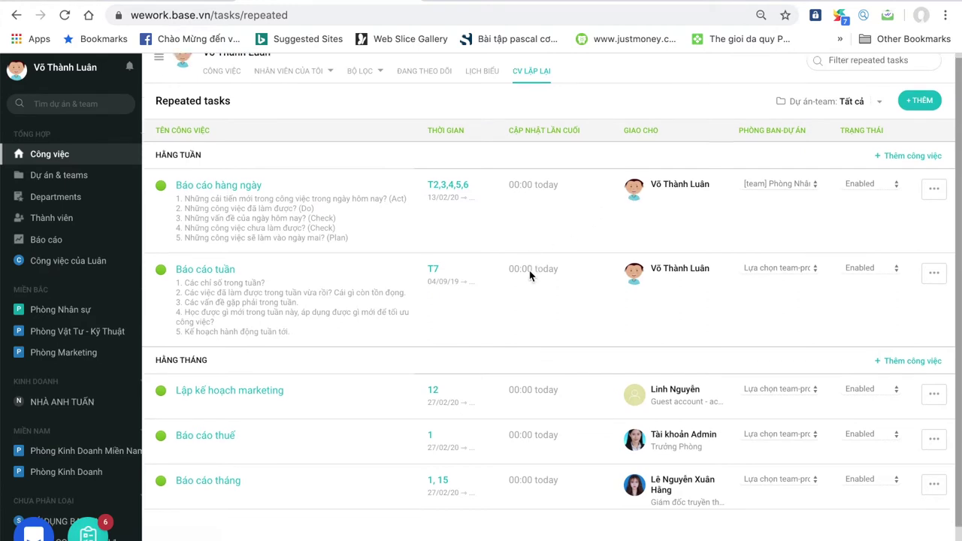
scroll(530, 275, "down", 1)
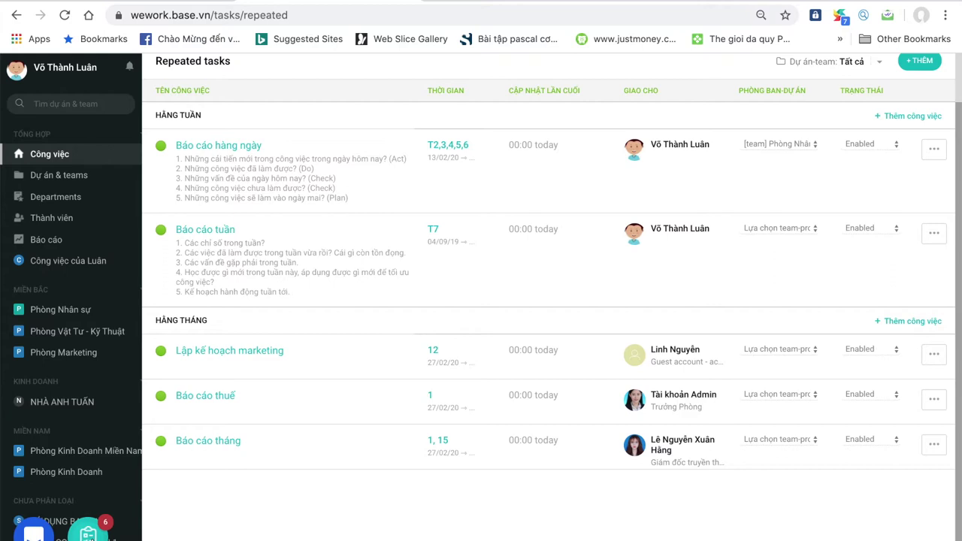
left_click(88, 532)
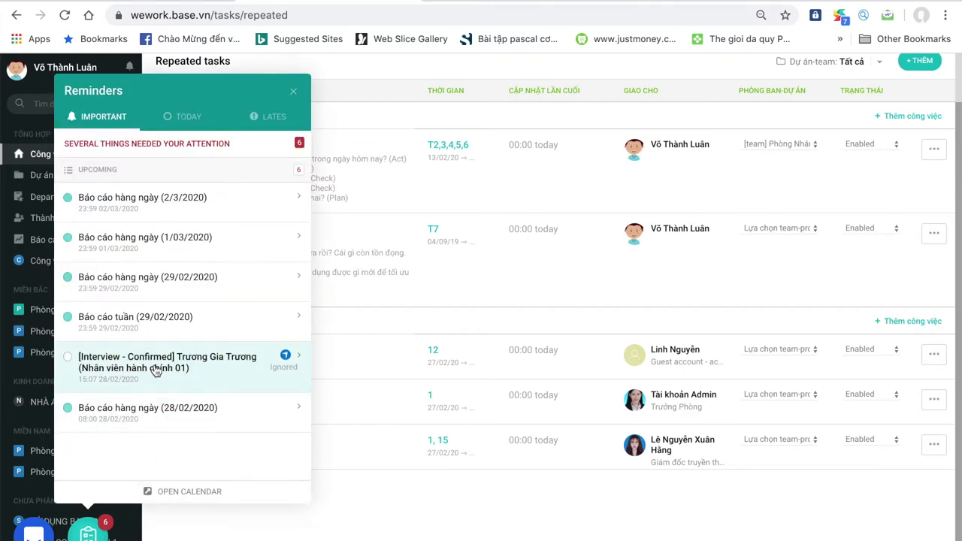
left_click(293, 92)
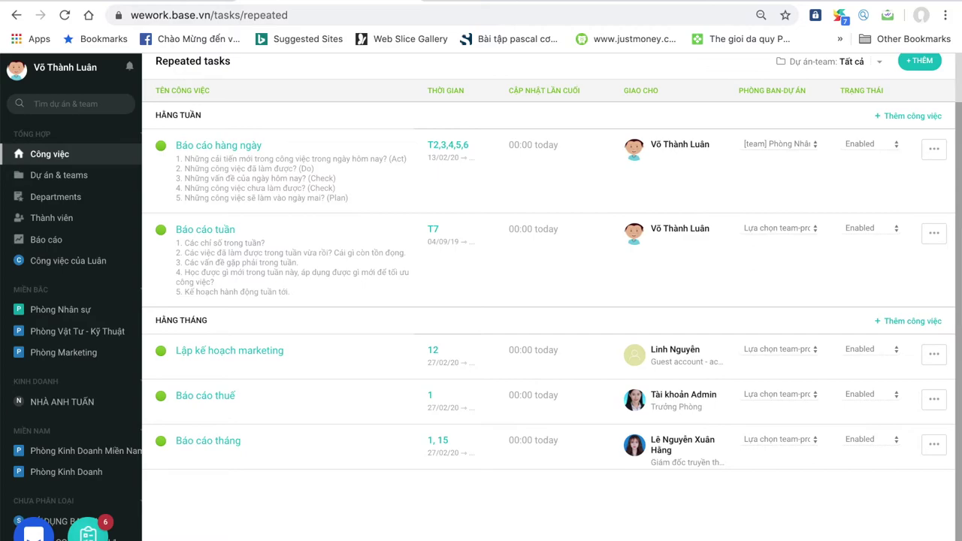
key("ctrl+Up")
left_click(331, 146)
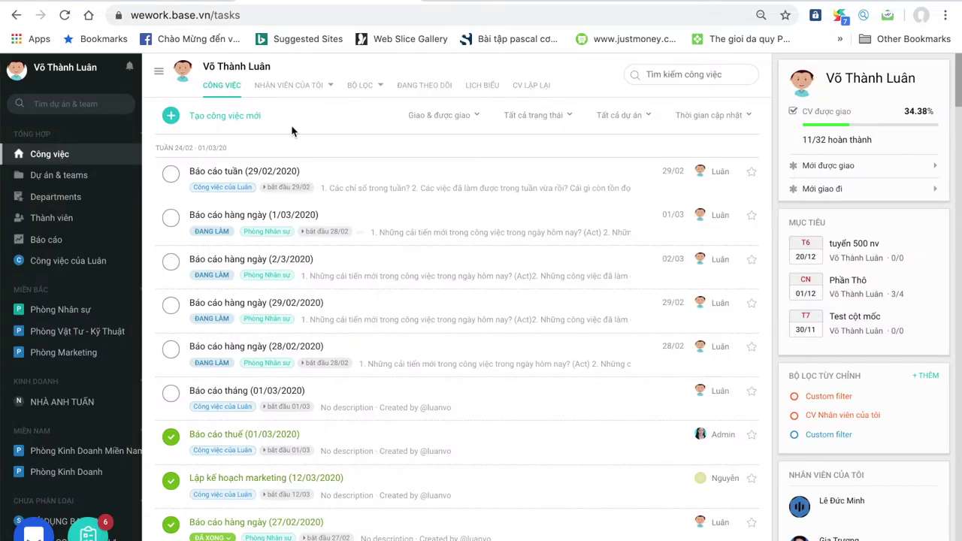
- Reopen the CV LẶP LẠI list, check and dismiss Reminders, and bring the audio player forward
left_click(526, 87)
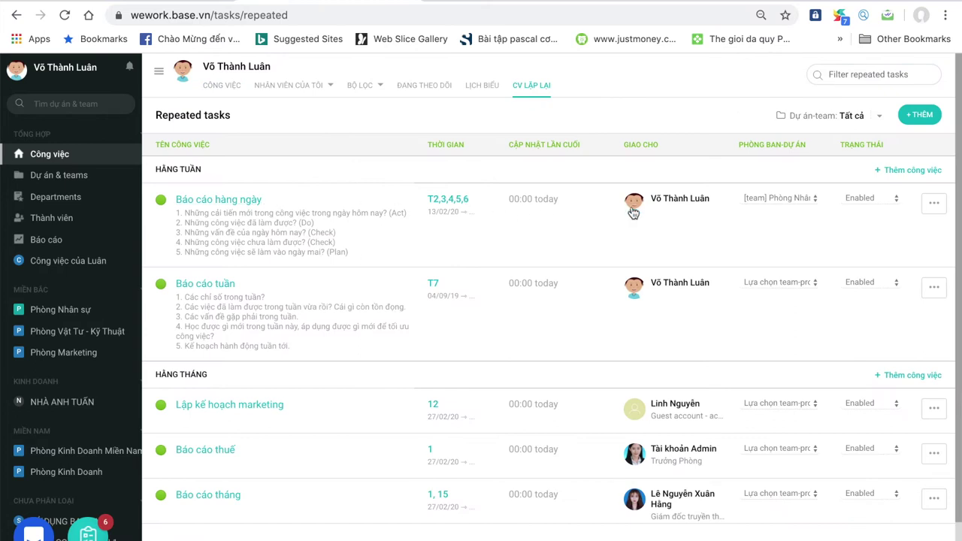
scroll(533, 278, "down", 1)
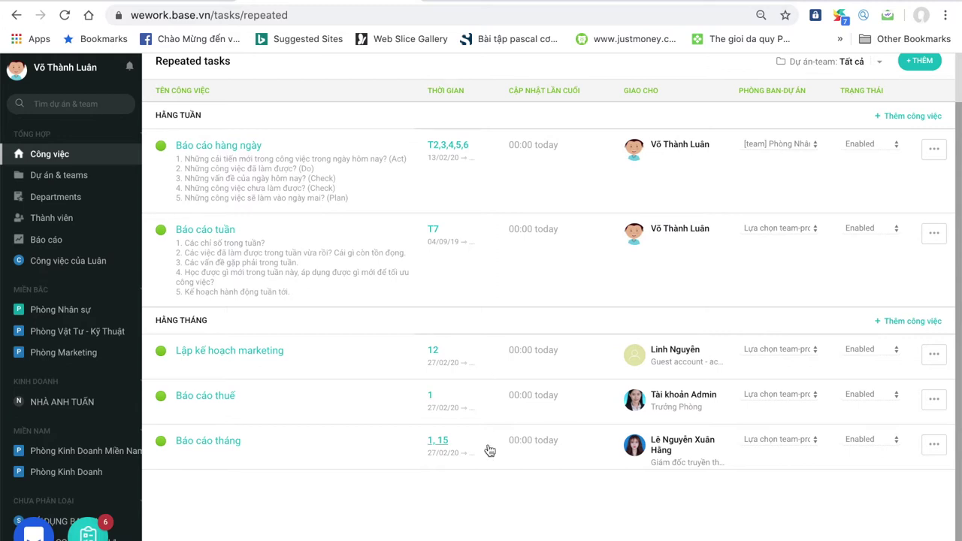
left_click(88, 531)
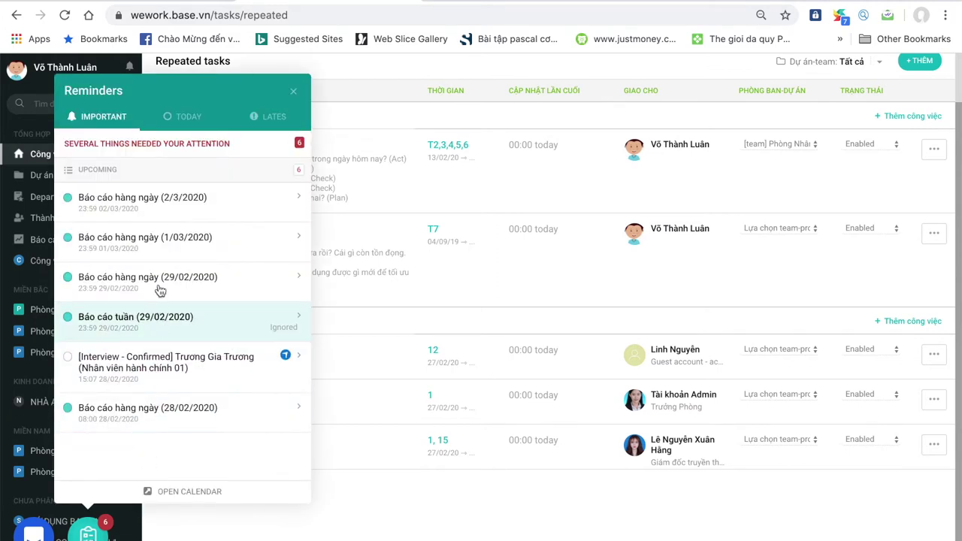
left_click(294, 91)
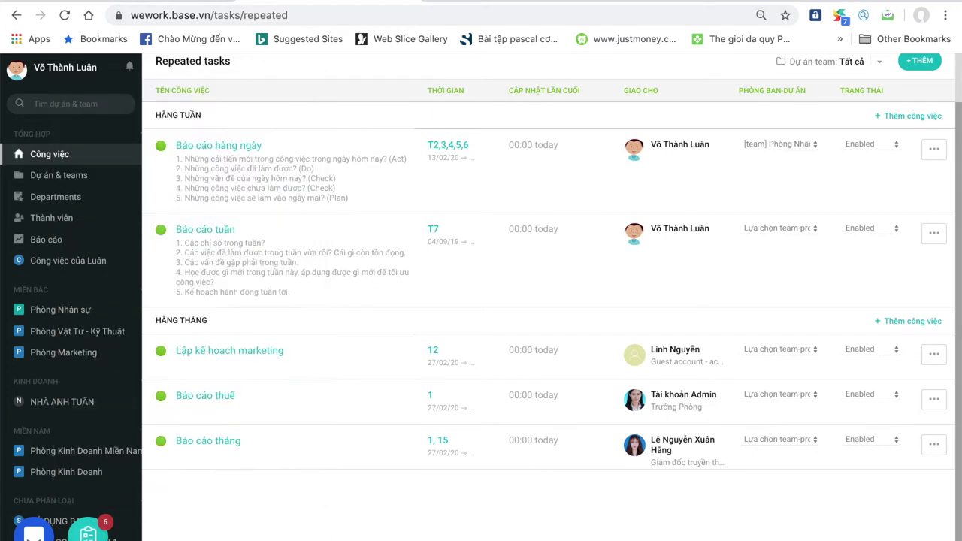
key("ctrl+Up")
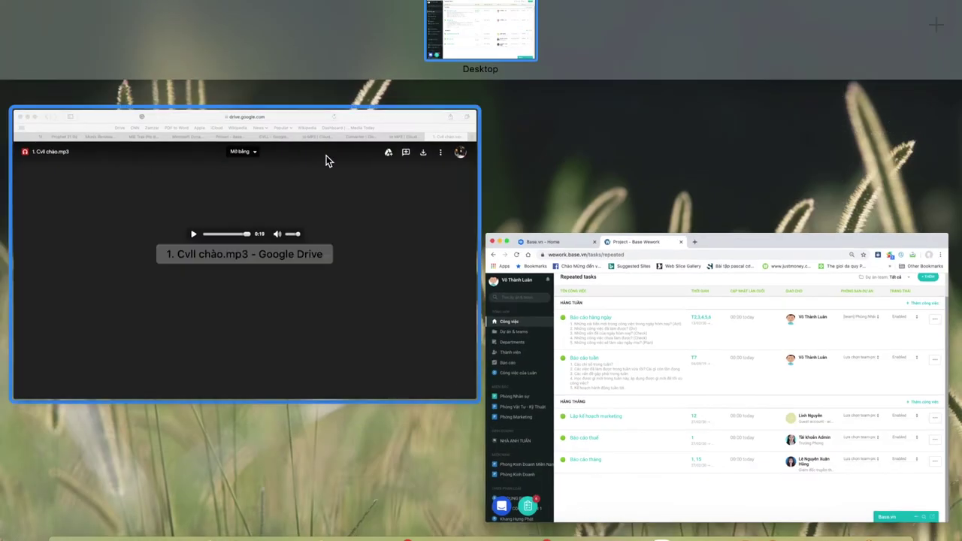
left_click(326, 155)
- Return to the browser's repeated tasks and start a new repeated task with + THÊM
key("super+Tab")
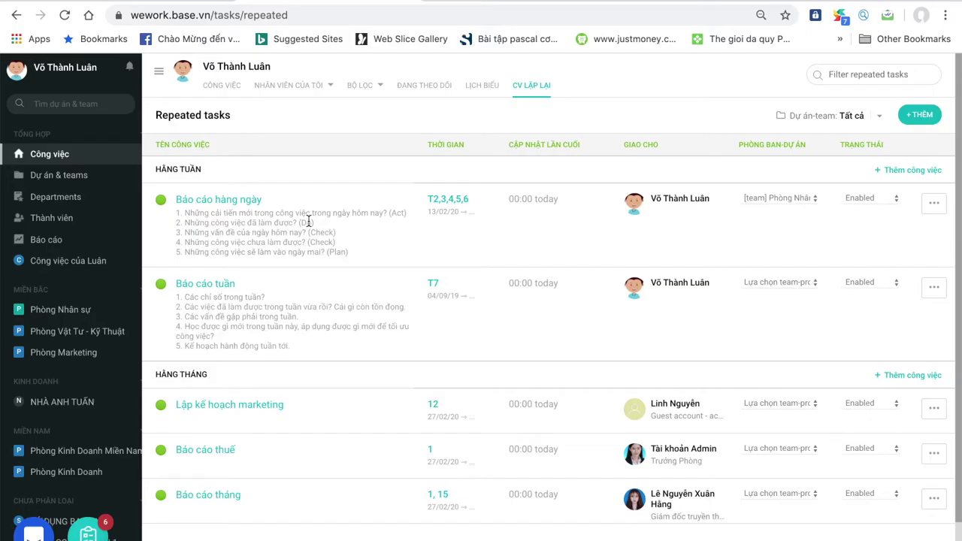
left_click(73, 153)
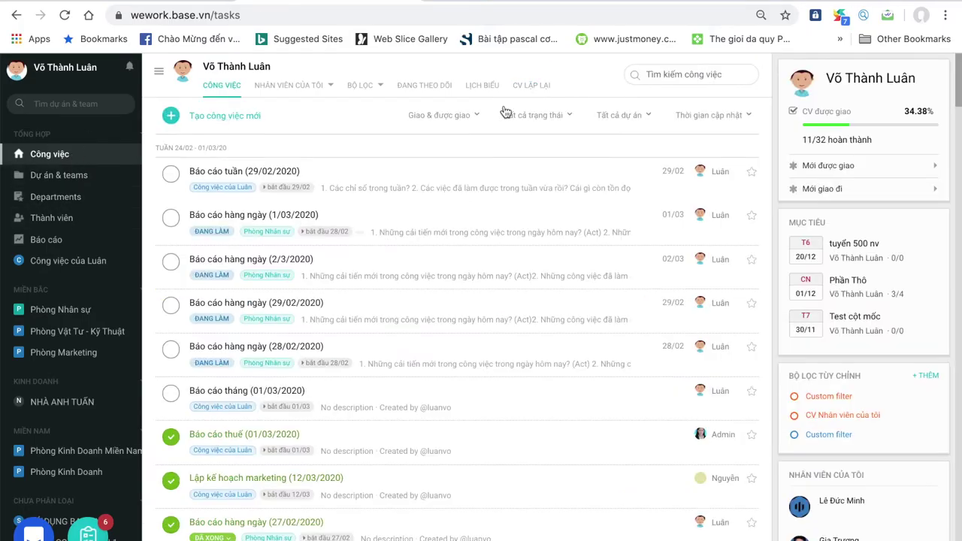
left_click(531, 85)
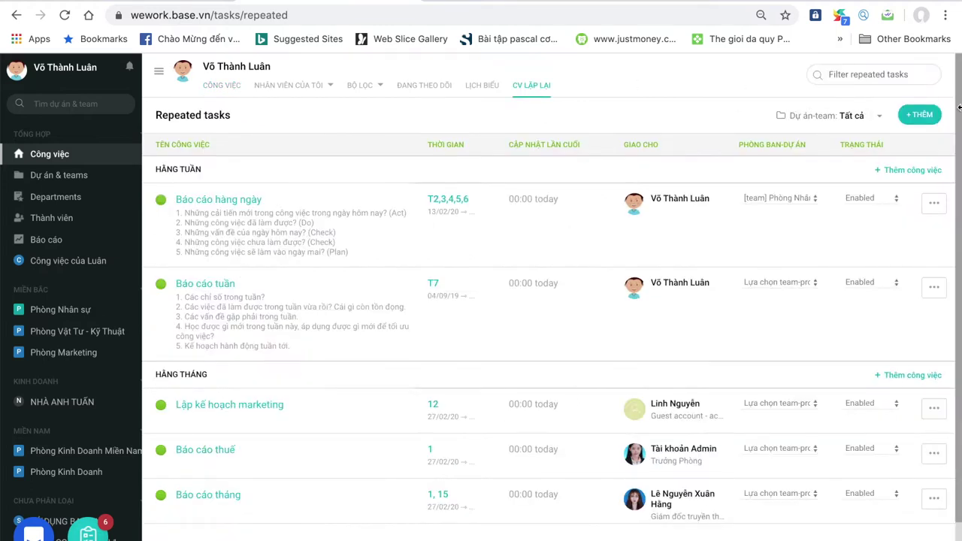
left_click(929, 117)
- Name the task 'Báo cáo hàng ngày' and set it to repeat weekly on Thứ 2 through Thứ 6
left_click(586, 151)
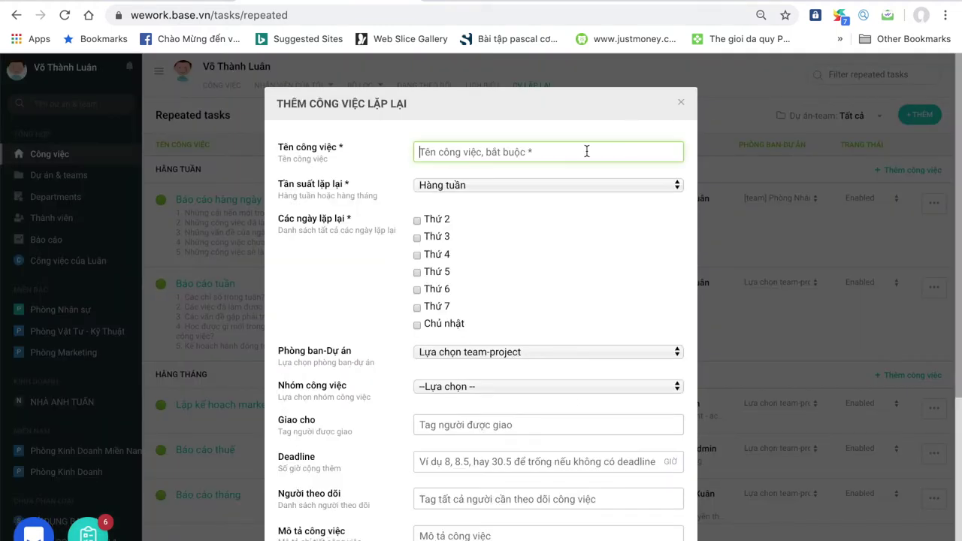
type("Báo cáo hang ngày")
left_click(536, 185)
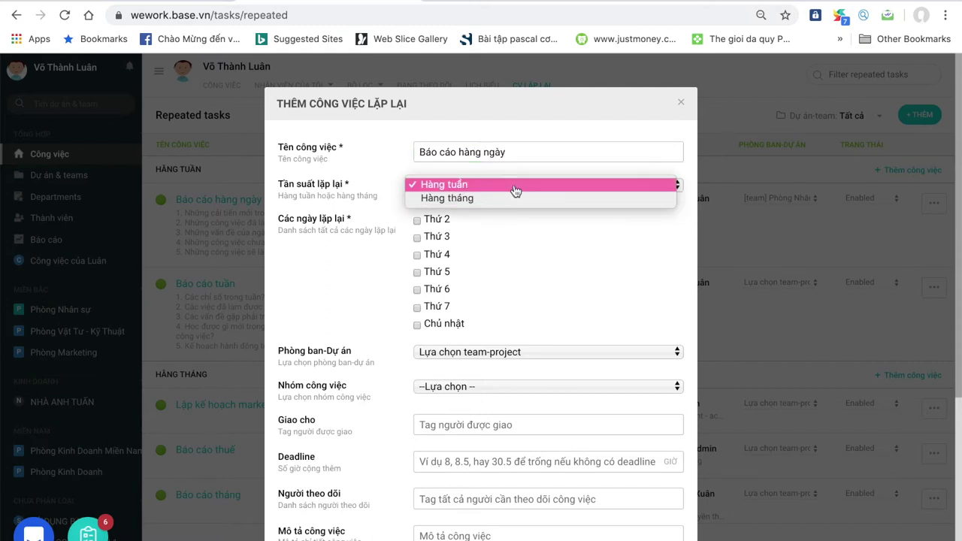
left_click(516, 191)
left_click(418, 221)
left_click(417, 238)
left_click(417, 256)
left_click(418, 274)
left_click(418, 291)
- Try monthly repetition on days 1, 15, then revert the frequency to Hàng tuần
left_click(485, 187)
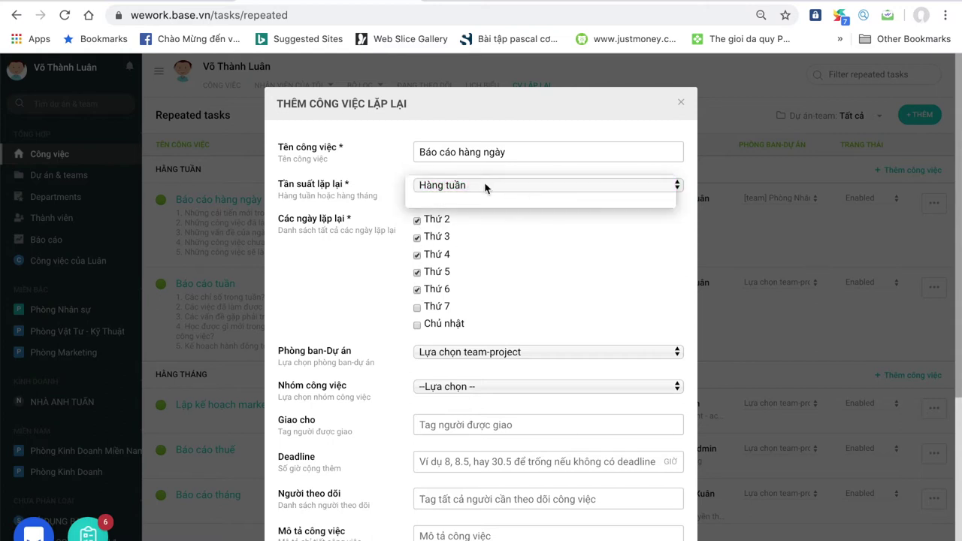
left_click(485, 198)
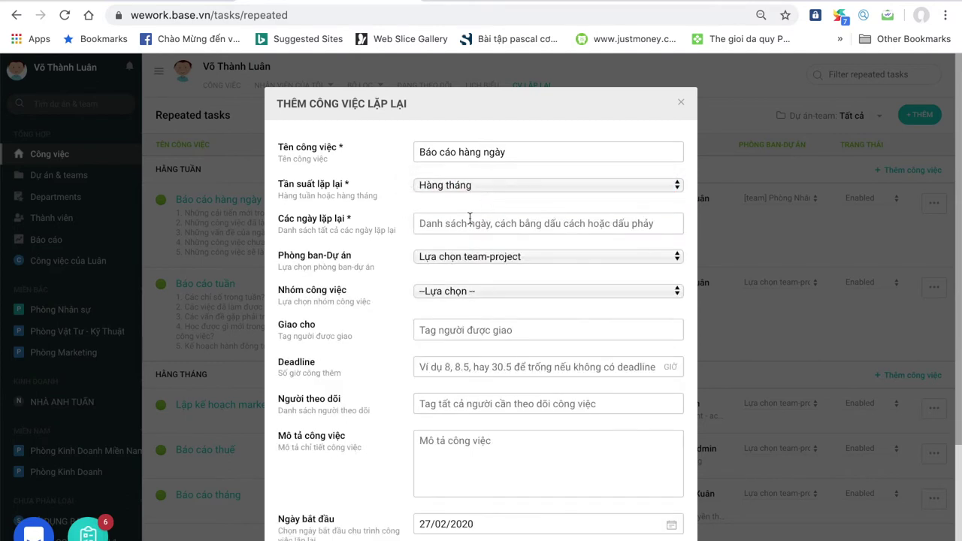
left_click(485, 223)
type("1")
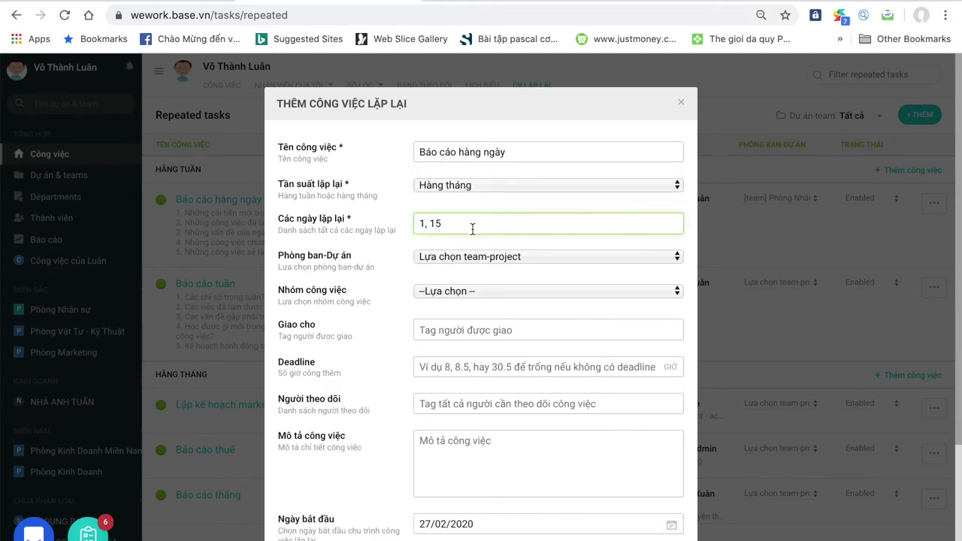
type(", 15")
left_click(480, 192)
left_click(468, 168)
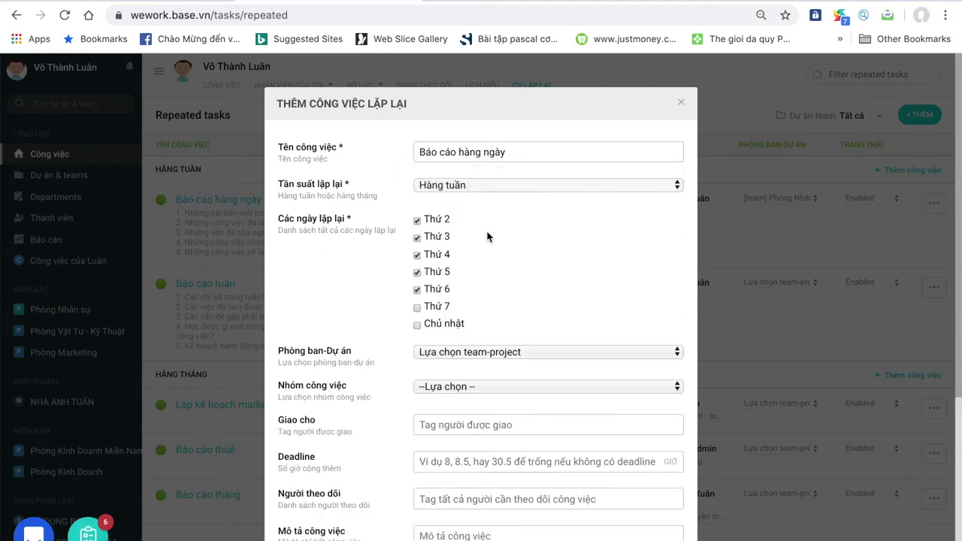
left_click(486, 353)
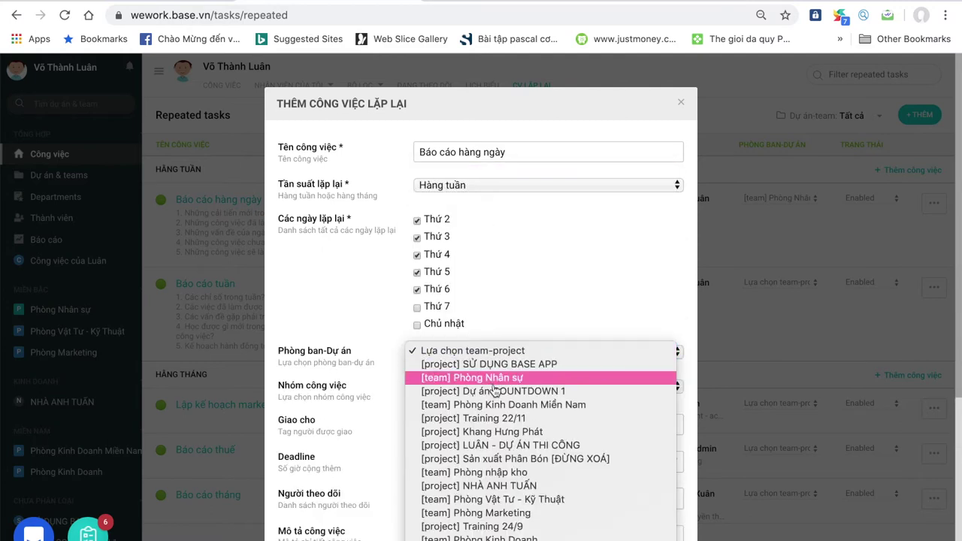
scroll(496, 428, "down", 1)
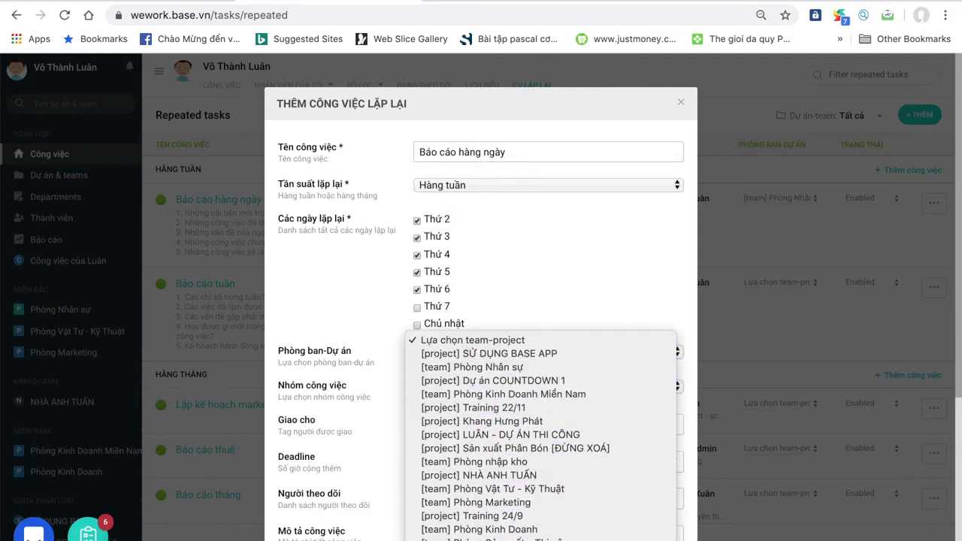
key("Return")
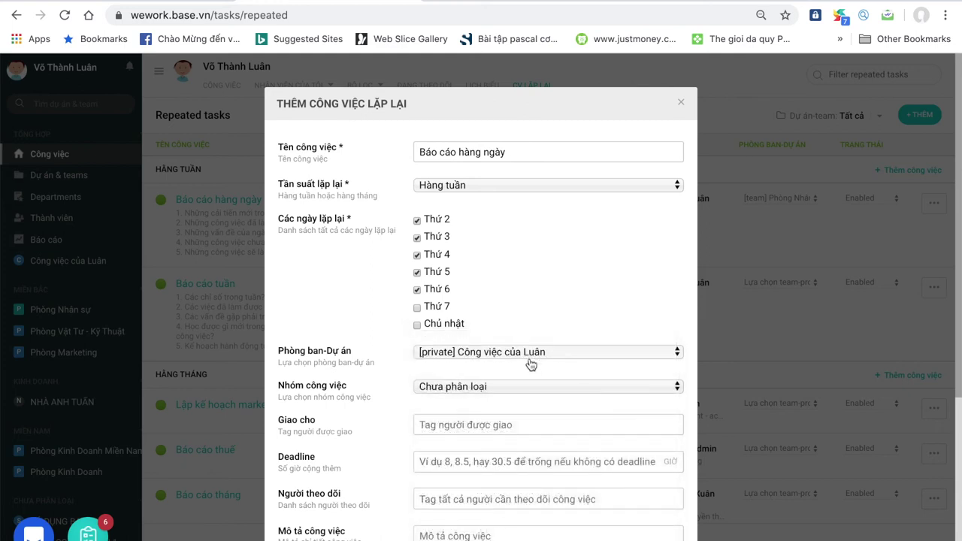
scroll(501, 393, "down", 2)
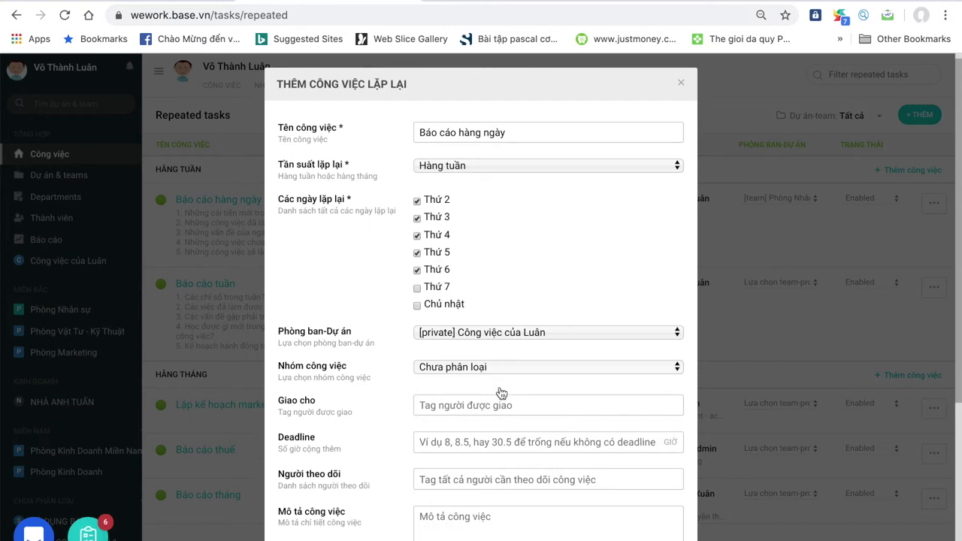
left_click(502, 313)
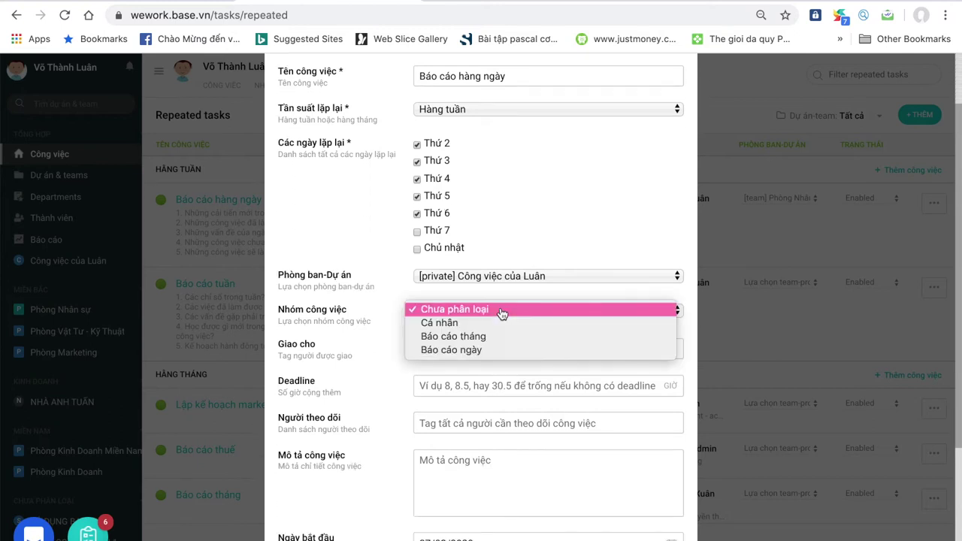
left_click(501, 351)
left_click(484, 347)
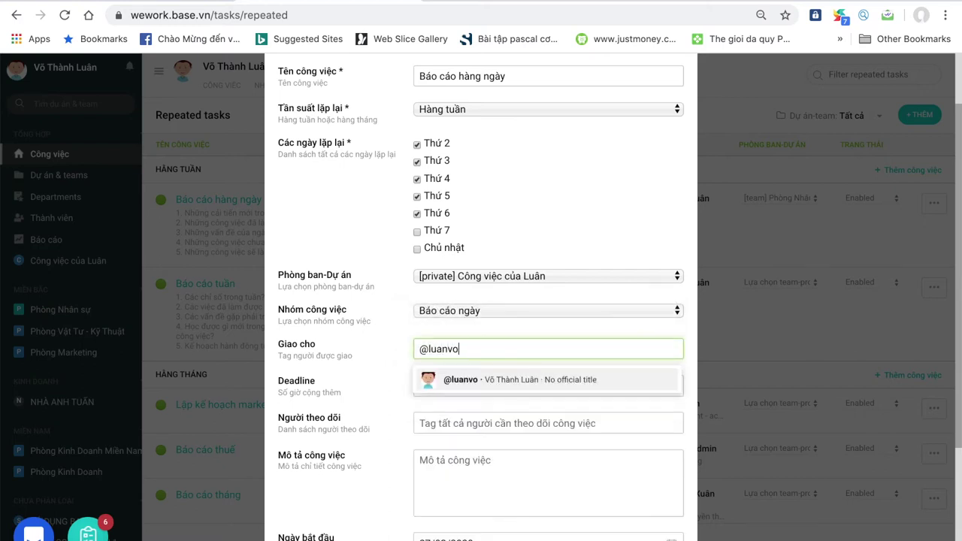
- Set an 8-hour deadline and add the admin account as follower
left_click(490, 383)
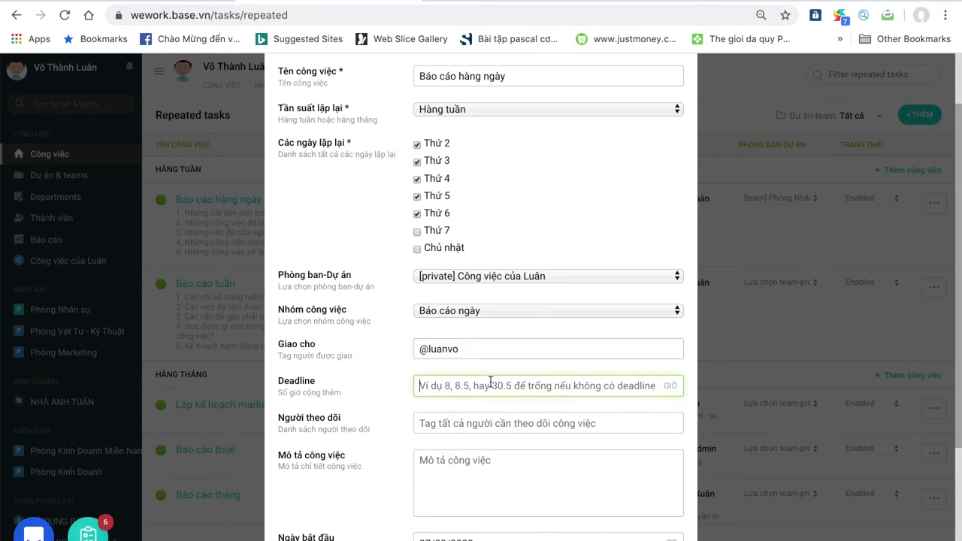
type("8")
left_click(500, 423)
type("@a")
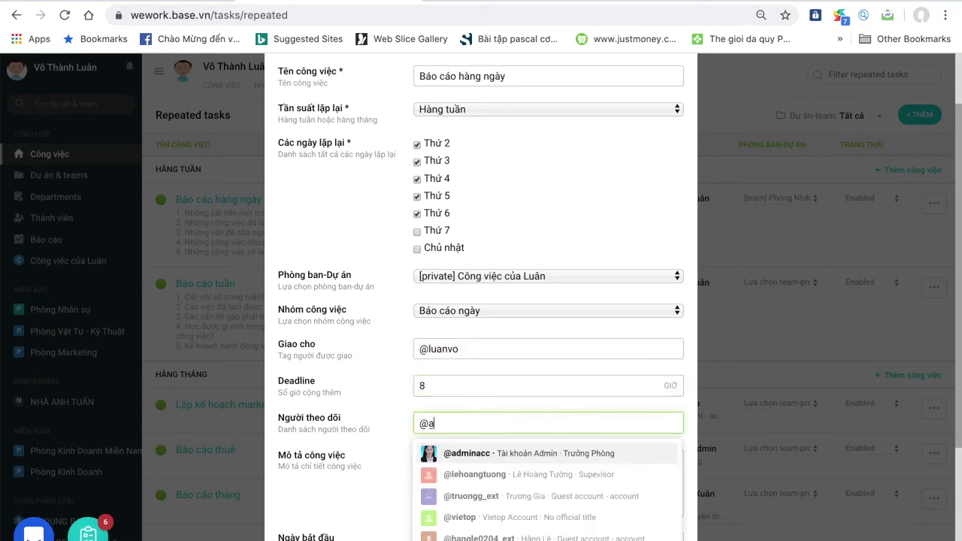
key("Return")
- Paste the five-question report description, keep the status kích hoạt, and reveal the advanced options
left_click(483, 466)
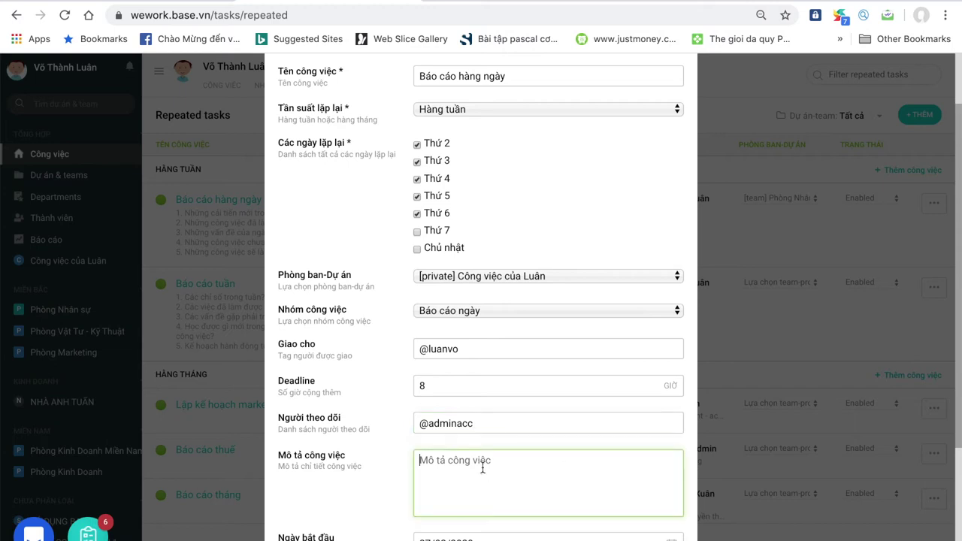
type("1. Những cải tiến mới trong công việc trong ngày hôm nay? (Act) 2. Những công việc đã làm được? (Do) 3. Những vấn đề của ngày hôm nay? (Check) 4. Những công việc chưa làm được? (Check) 5. Những công việc sẽ làm vào ngày mai? (Plan)")
scroll(483, 466, "down", 1)
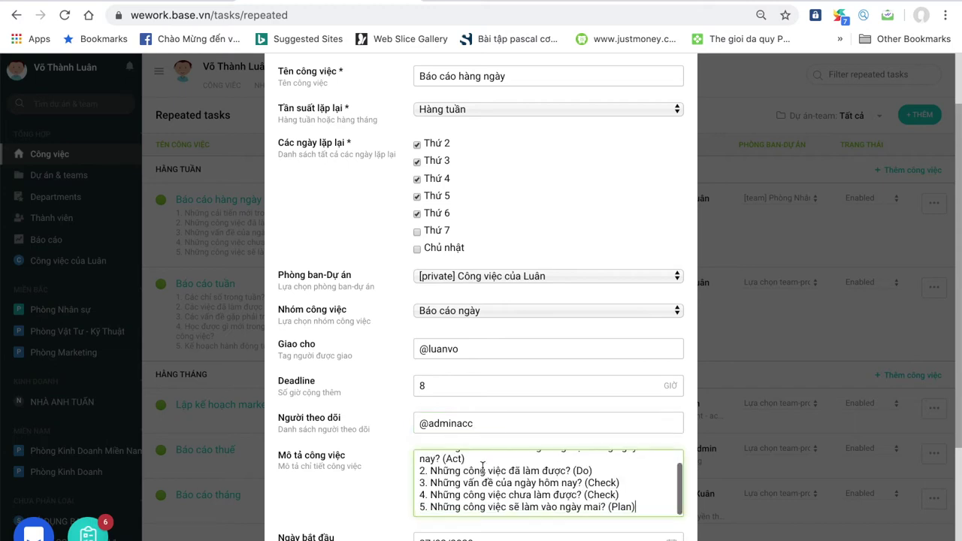
scroll(361, 519, "down", 1)
scroll(361, 518, "down", 4)
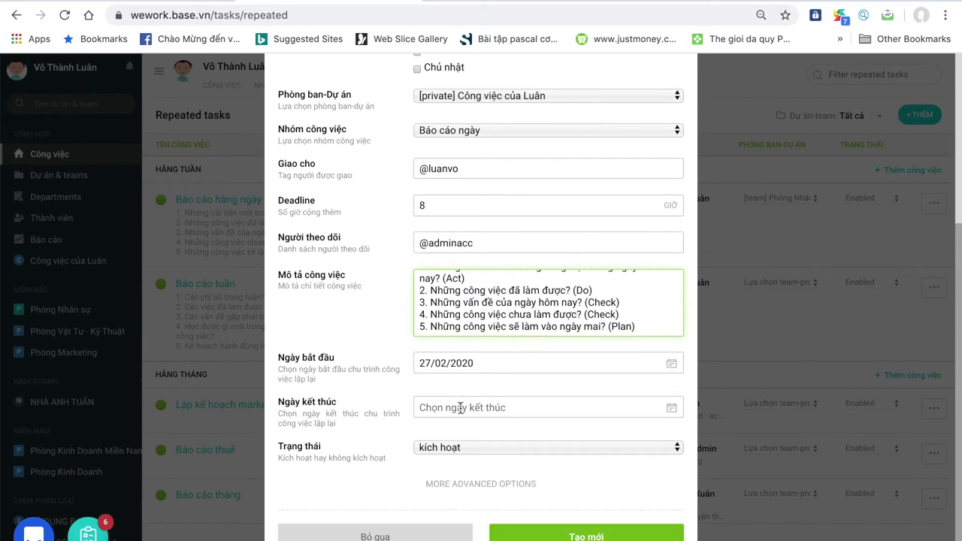
left_click(465, 449)
left_click(466, 451)
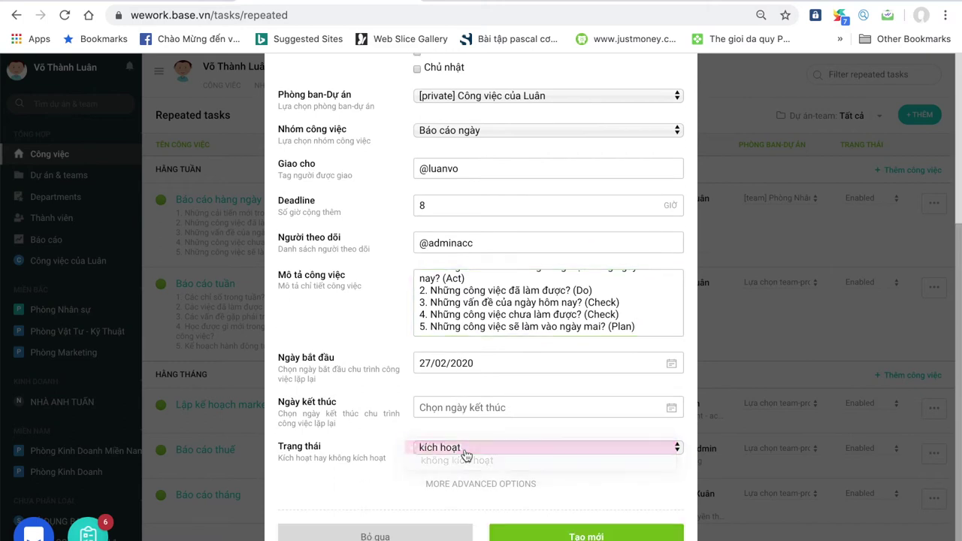
left_click(476, 485)
scroll(476, 491, "down", 2)
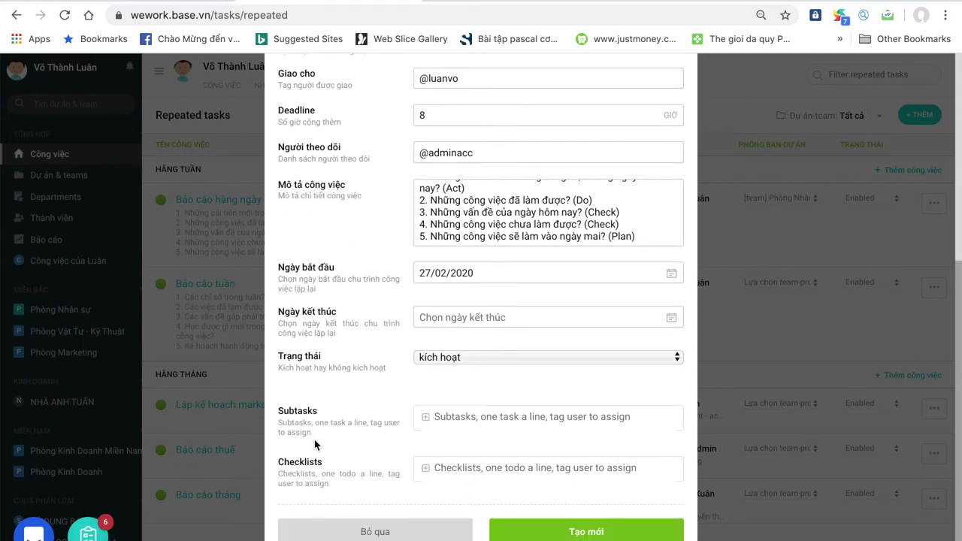
- Submit the repeated task with Tạo mới and mark the 27/02/2020 daily report Hoàn thành
left_click(549, 534)
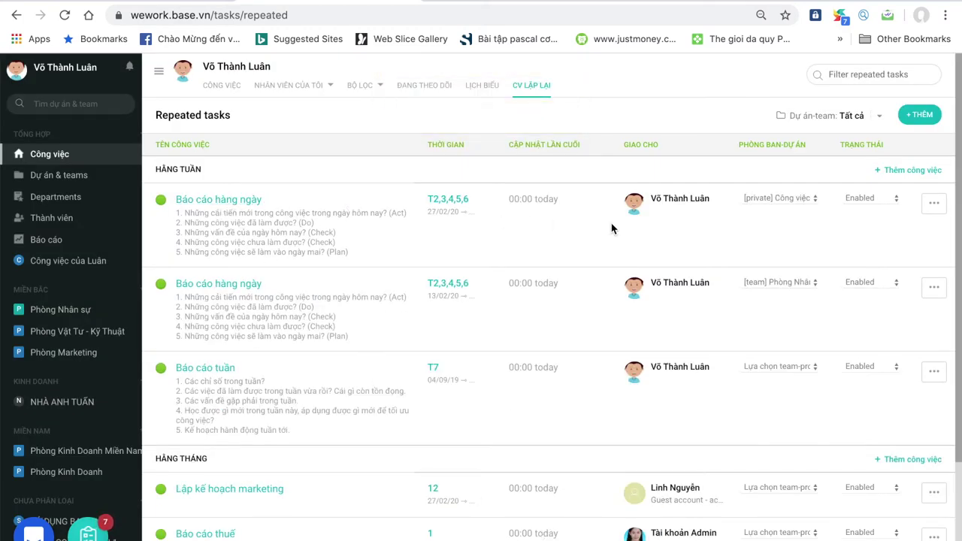
left_click(101, 160)
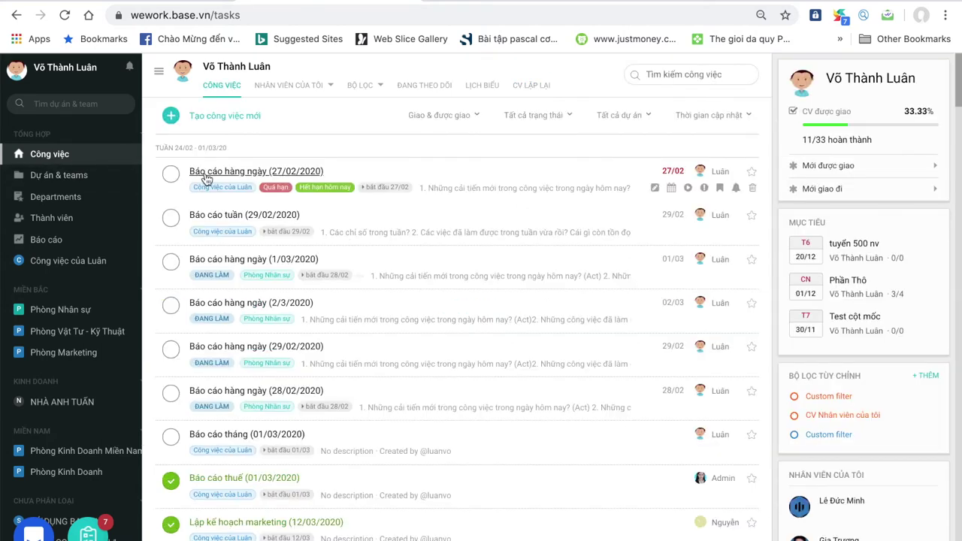
left_click(209, 173)
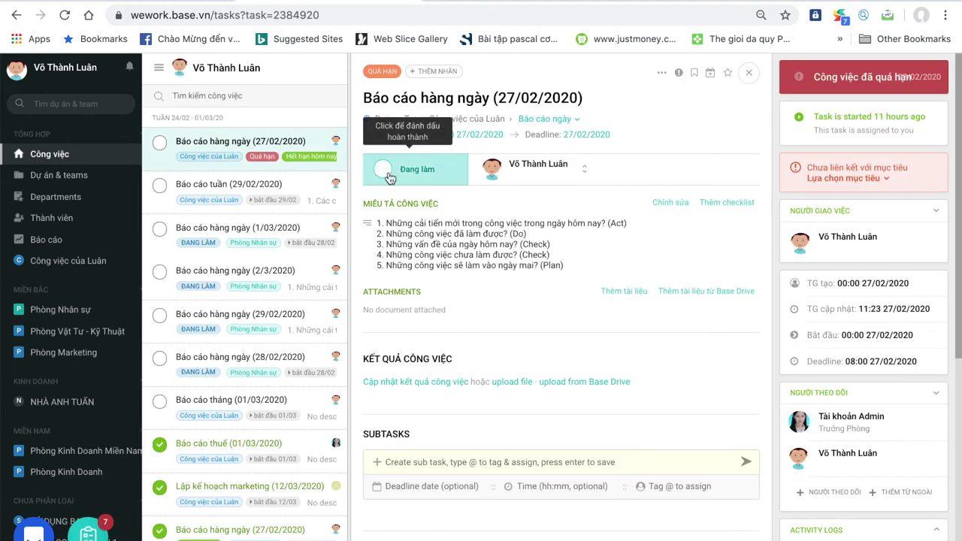
left_click(389, 172)
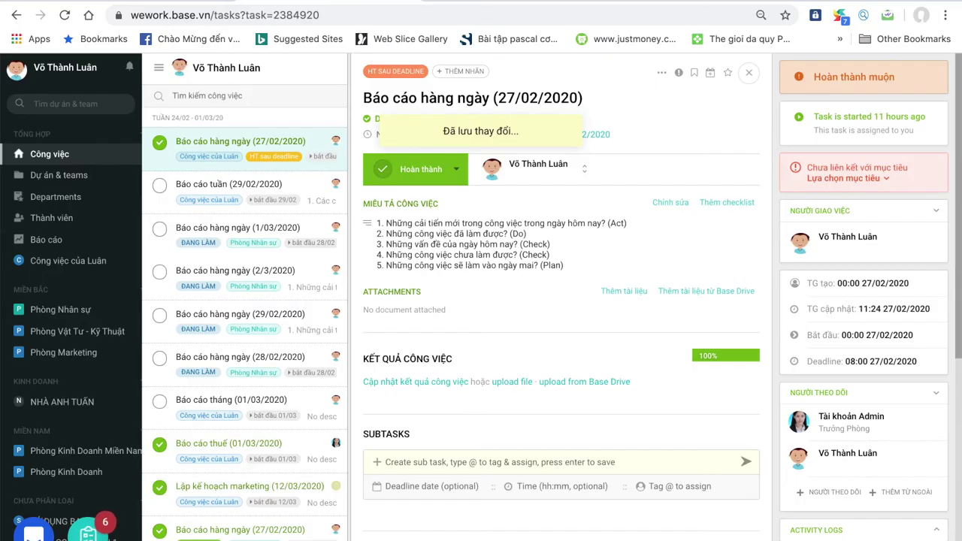
key("ctrl+Up")
left_click(329, 234)
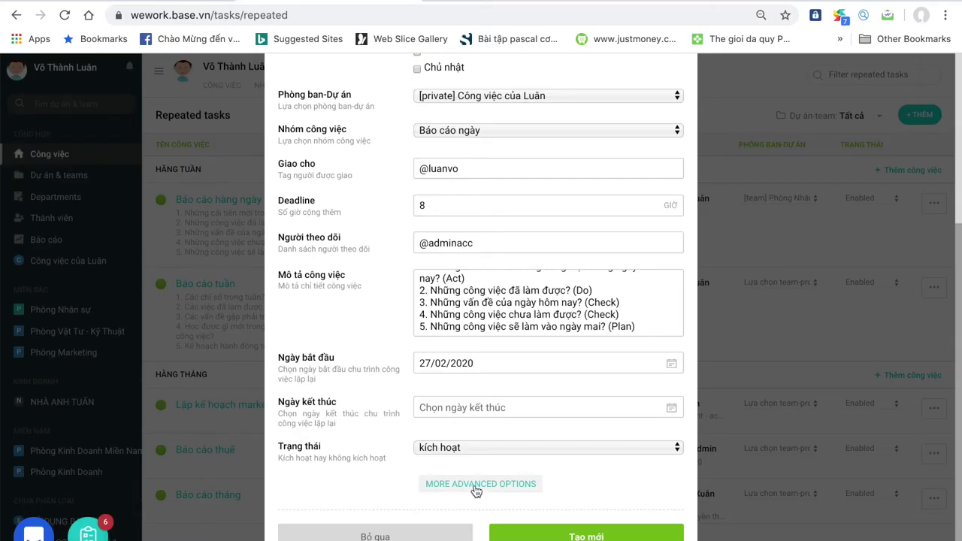
- Show the Subtasks and Checklists fields and submit the repeated daily report with Tạo mới
left_click(476, 486)
scroll(475, 491, "down", 3)
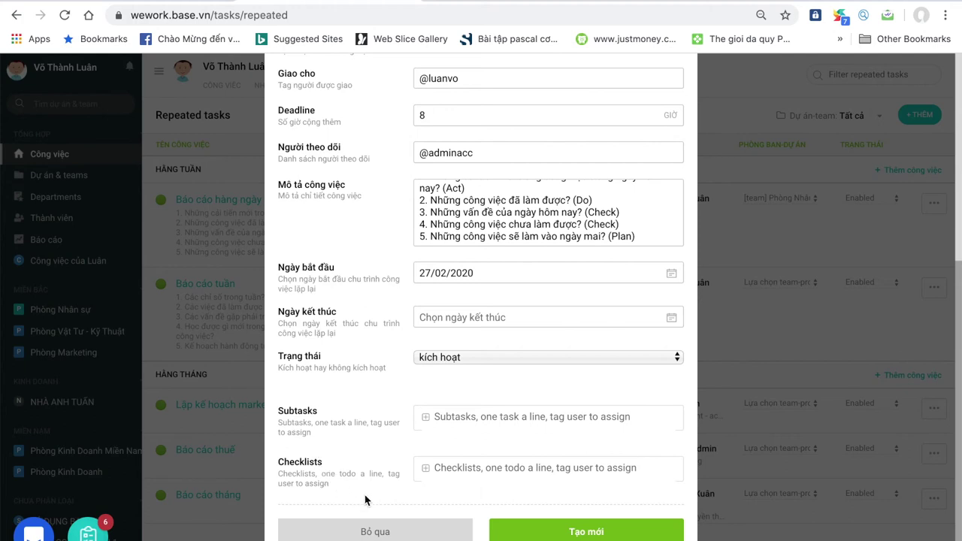
left_click(549, 536)
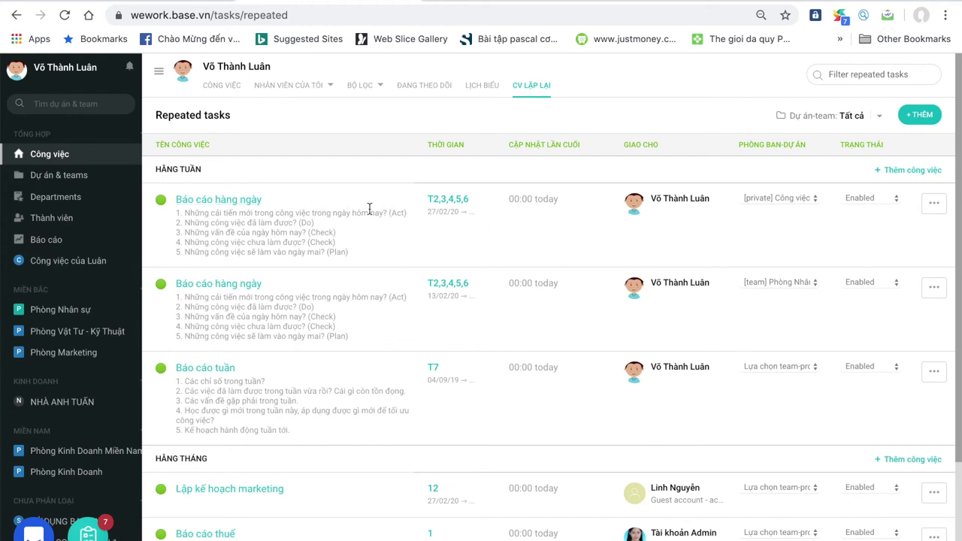
- Open Báo cáo hàng ngày (27/02/2020) from Công việc and set its status to Hoàn thành
left_click(101, 159)
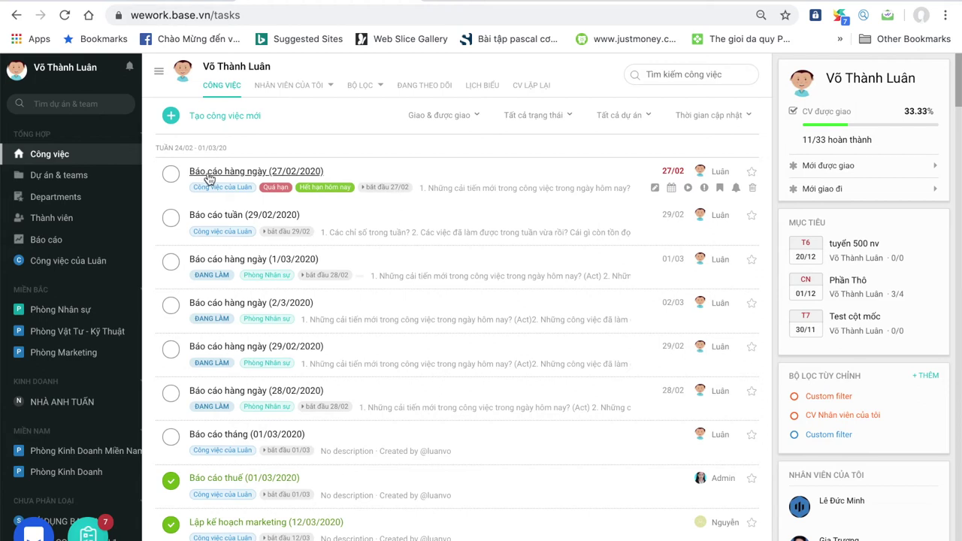
left_click(208, 173)
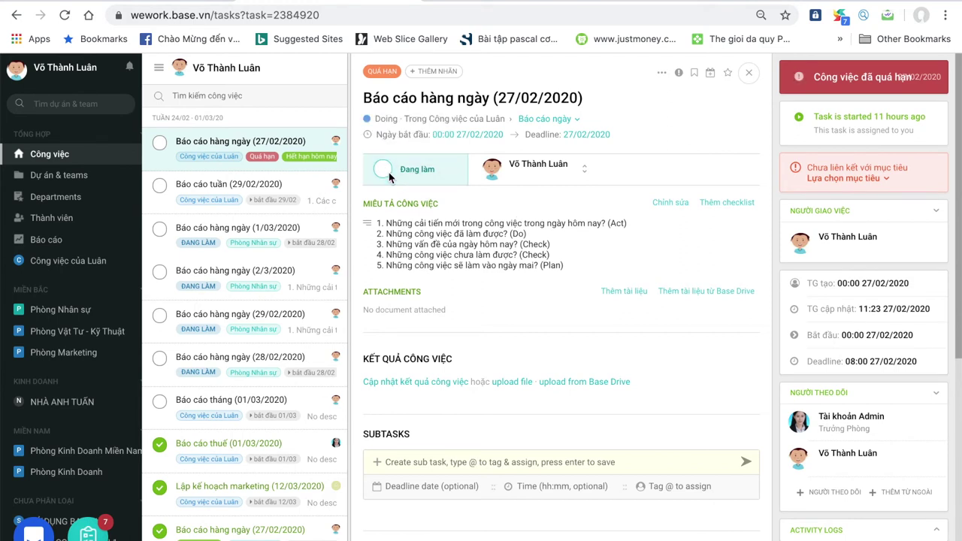
left_click(383, 169)
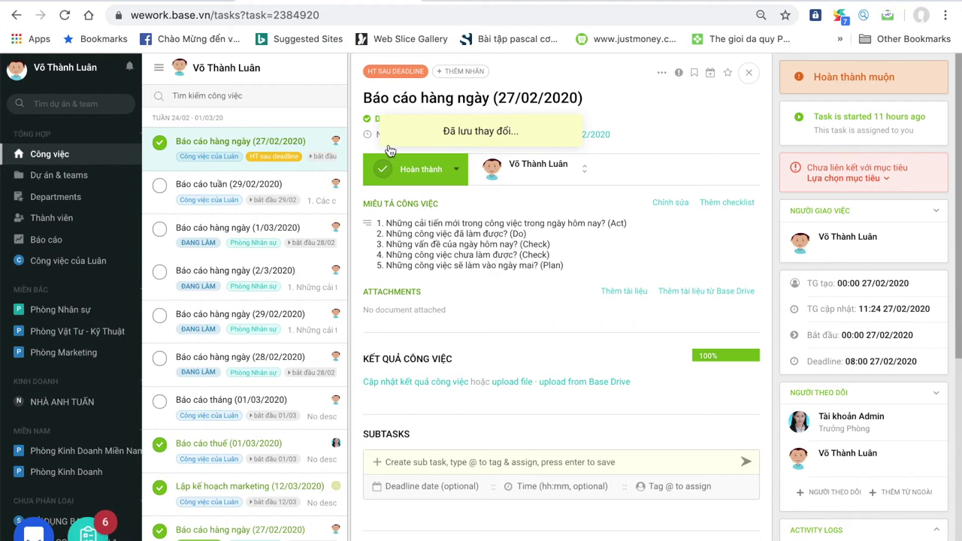
- Return from the audio player and save the repeated daily report with Tạo mới
key("ctrl+Up")
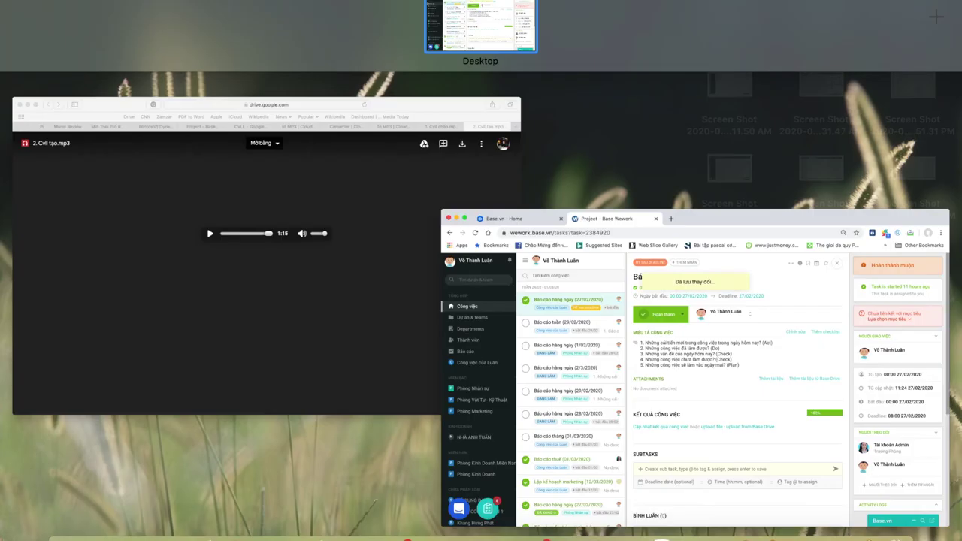
left_click(329, 235)
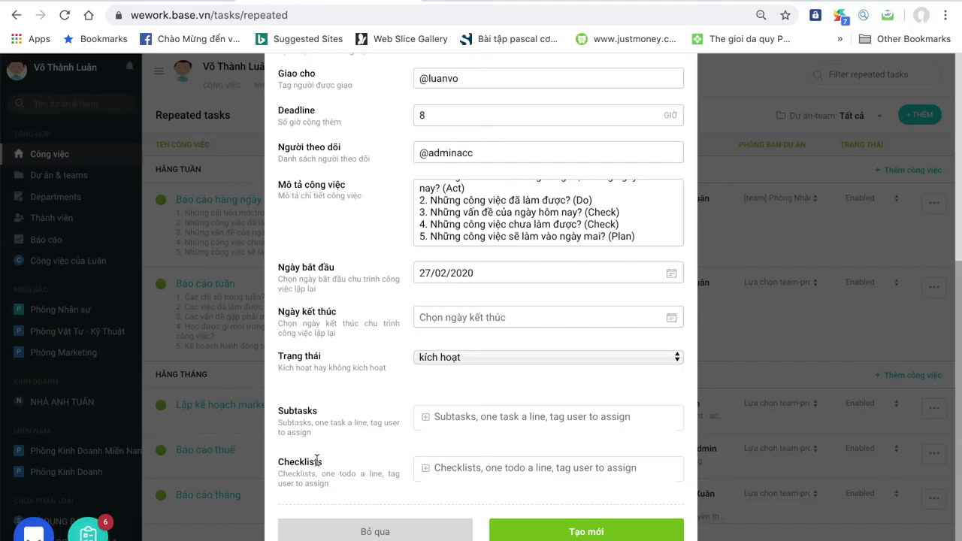
left_click(549, 532)
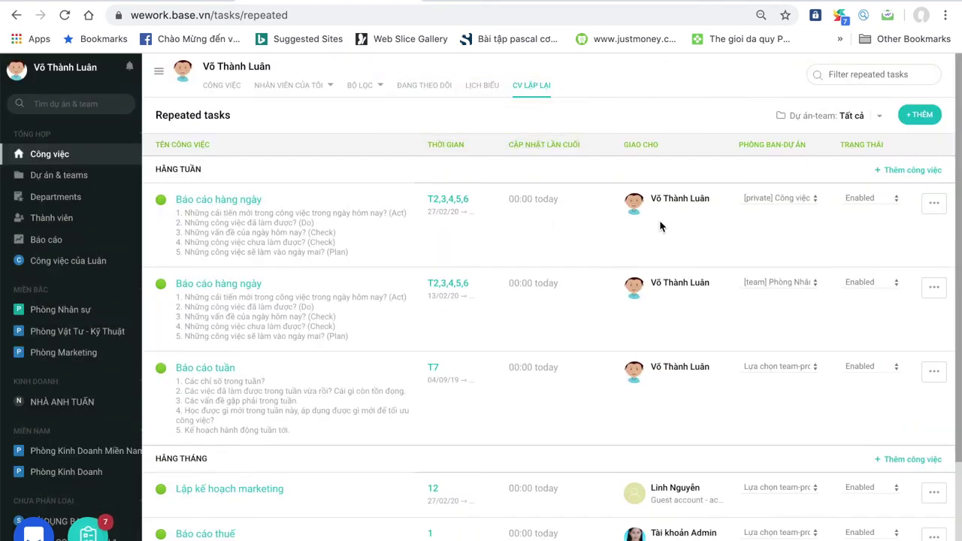
- Open the 27/02/2020 daily report from Công việc and mark it Hoàn thành
left_click(100, 160)
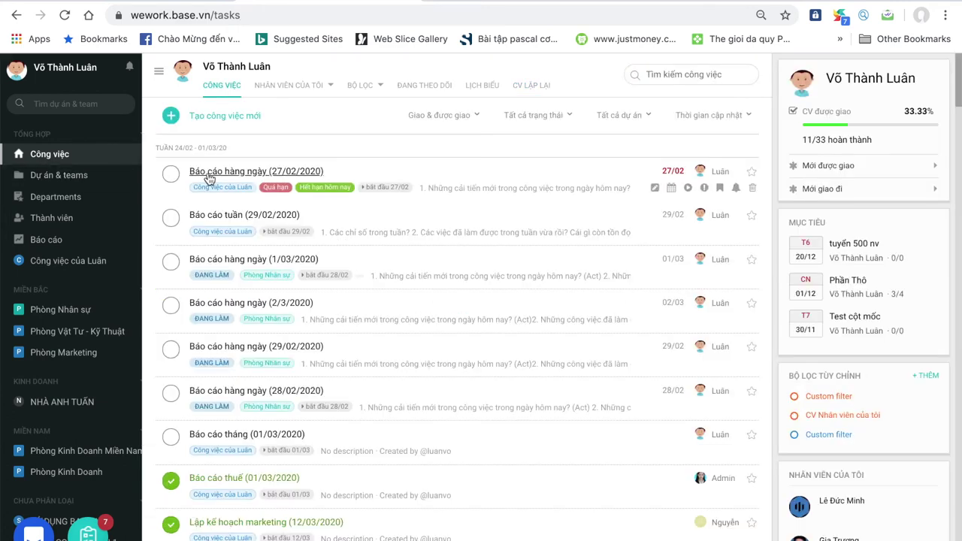
left_click(209, 173)
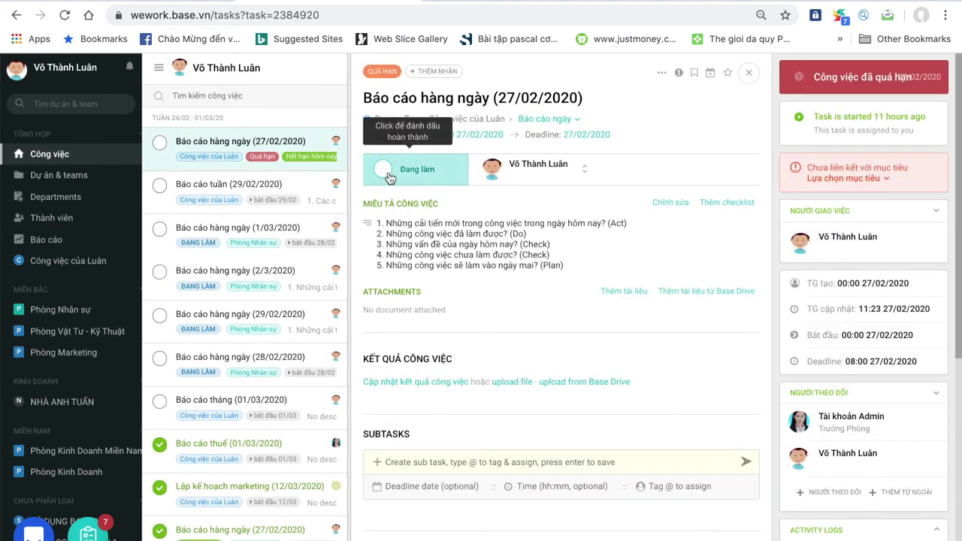
key("ctrl+Up")
left_click(328, 234)
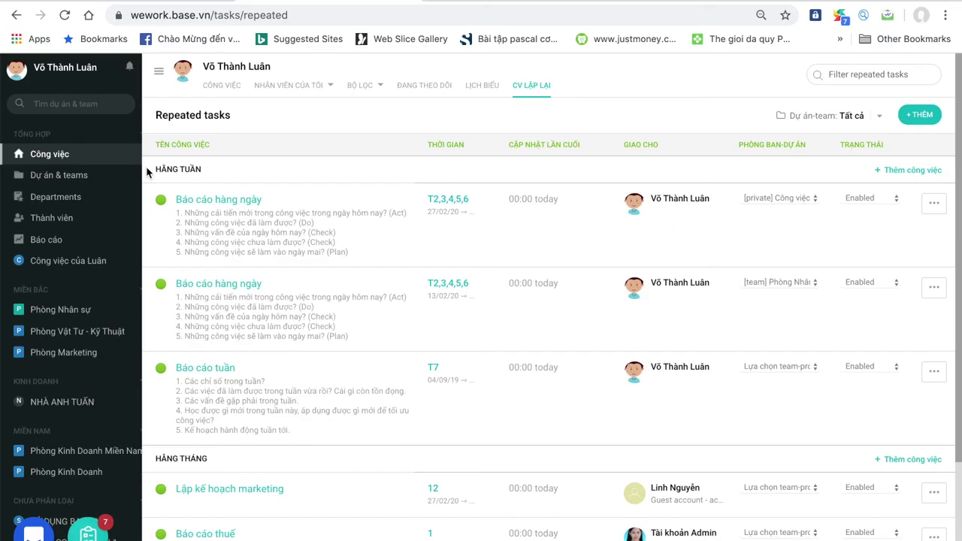
left_click(101, 162)
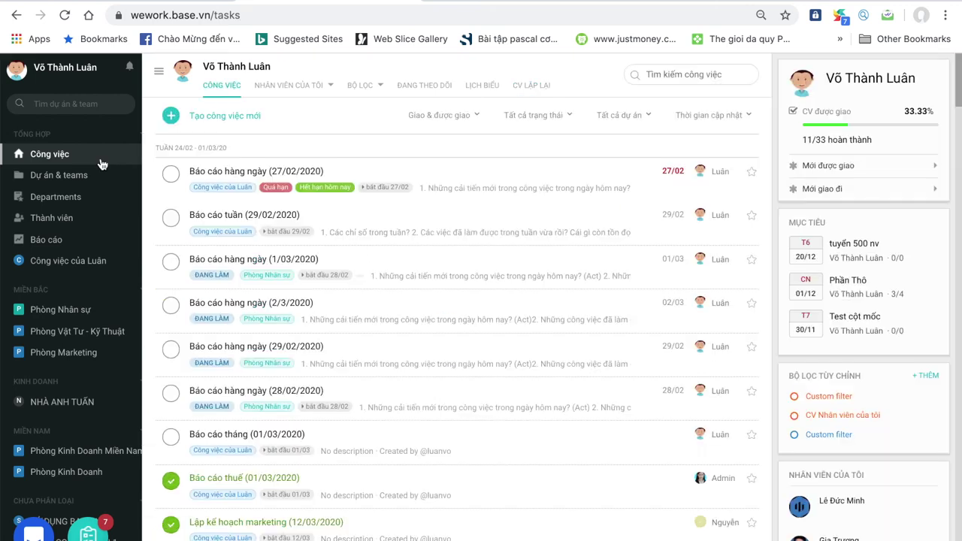
left_click(210, 175)
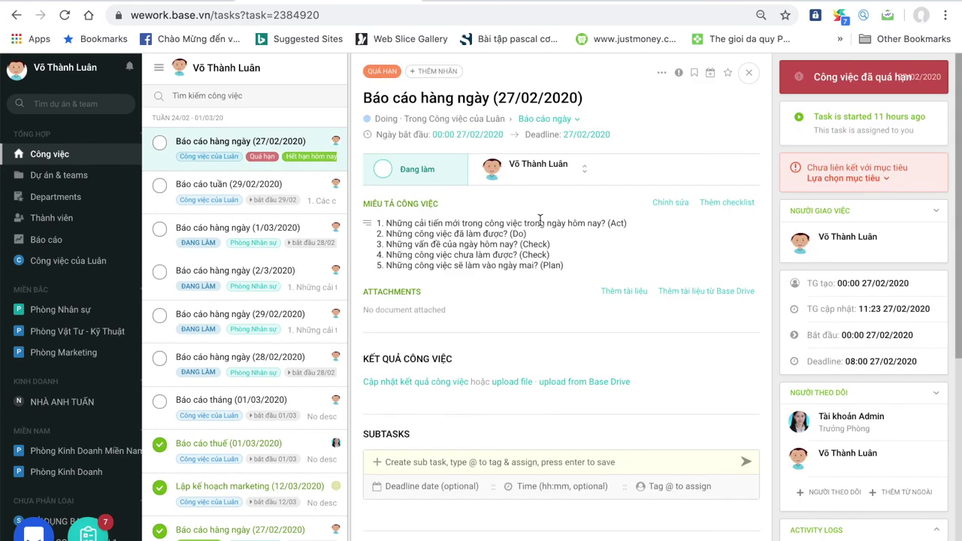
left_click(389, 172)
key("ctrl+Up")
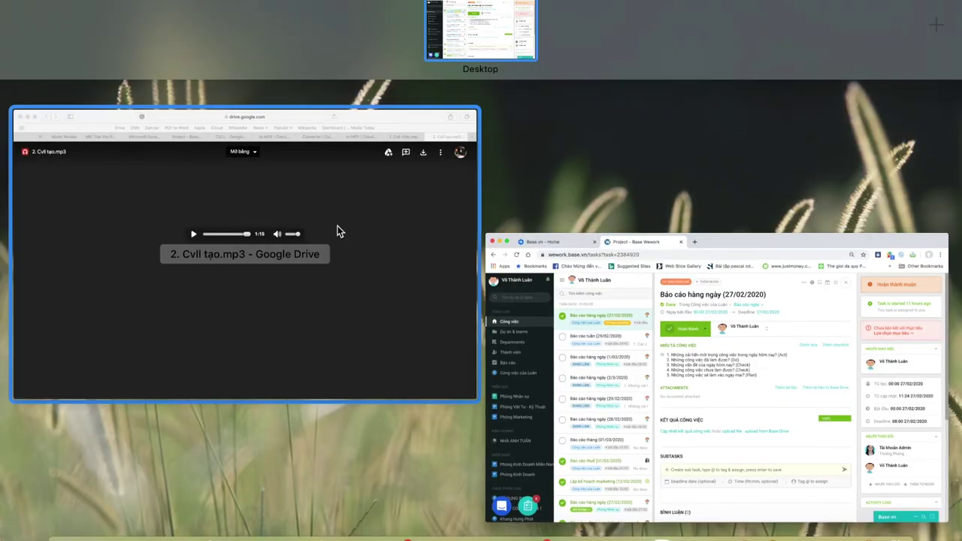
left_click(328, 234)
- Set the 29/02/2020 Báo cáo hàng ngày task to Hoàn thành, then go to the Base Platform home page
key("super+Tab")
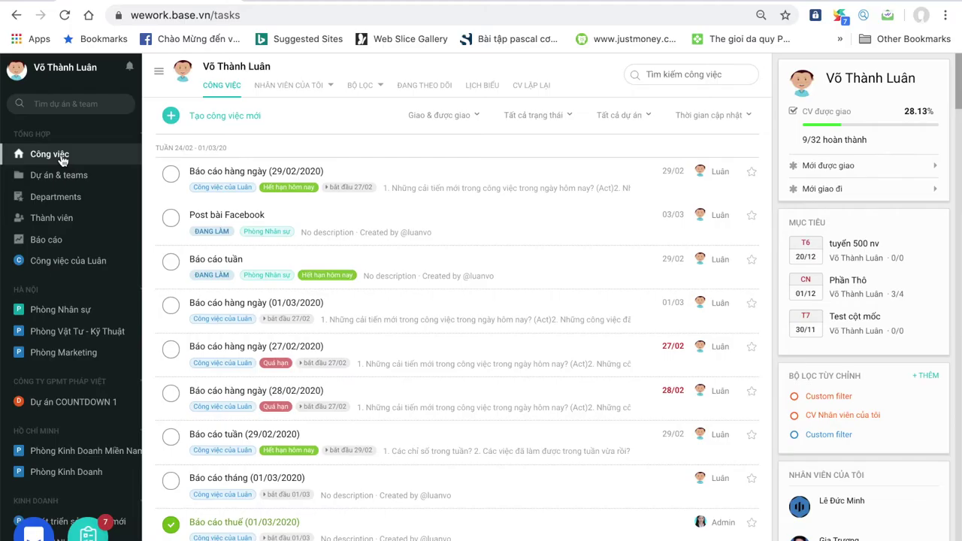
left_click(235, 175)
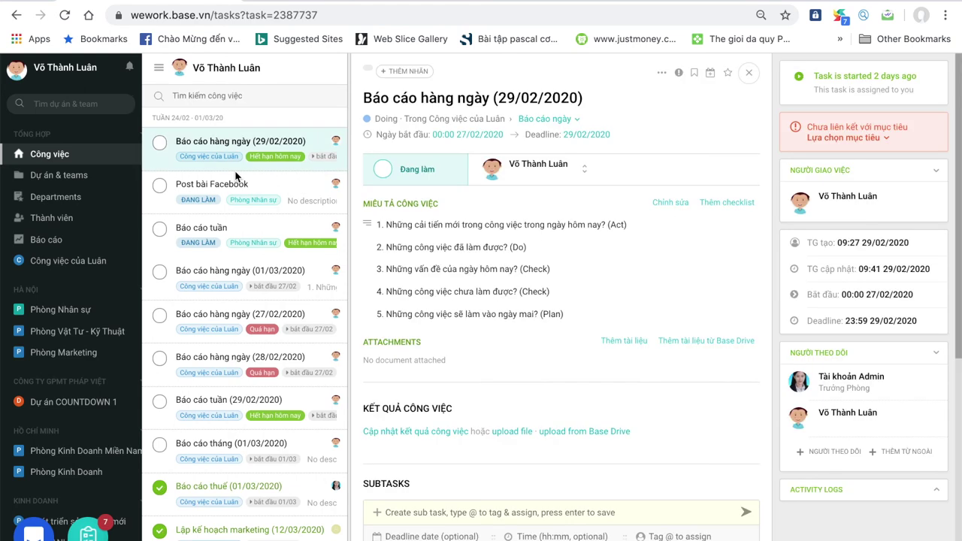
left_click(385, 171)
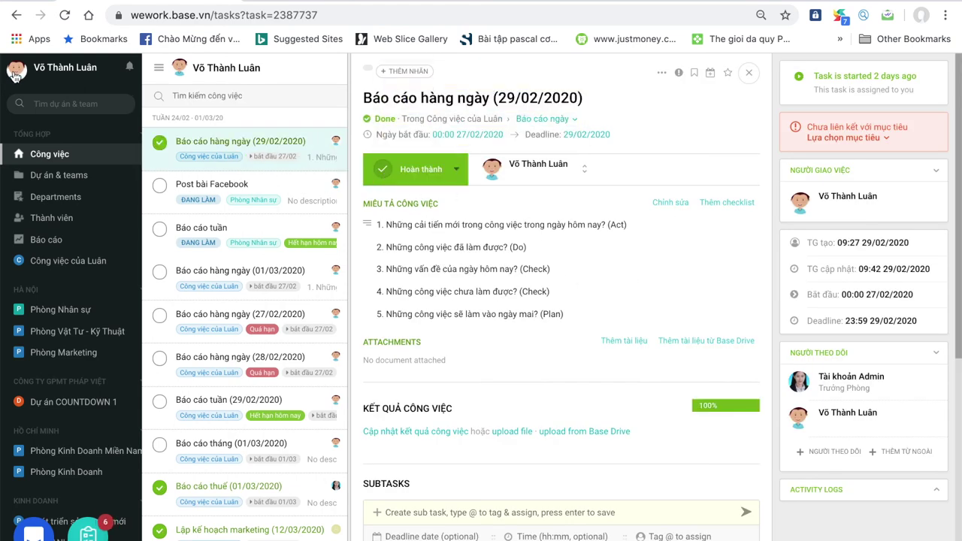
left_click(13, 72)
left_click(214, 155)
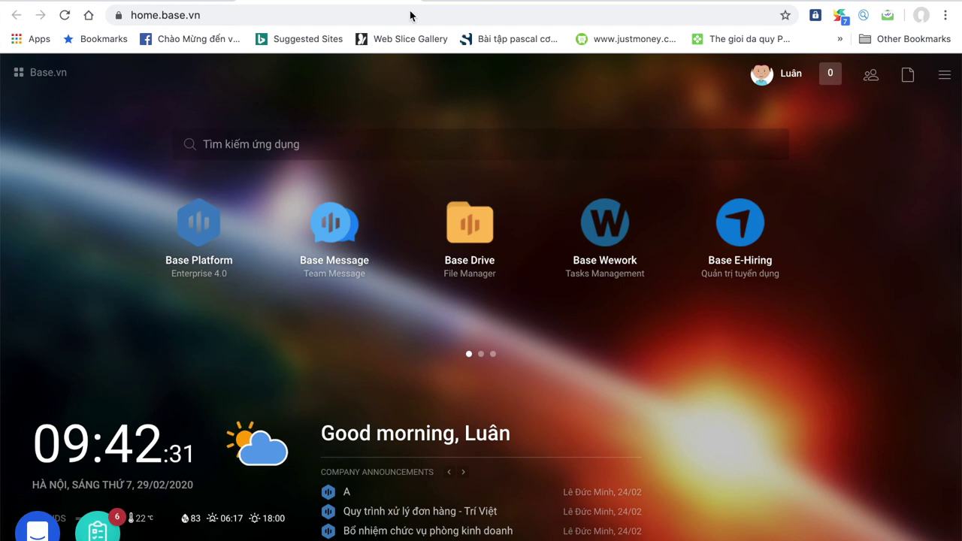
left_click(795, 532)
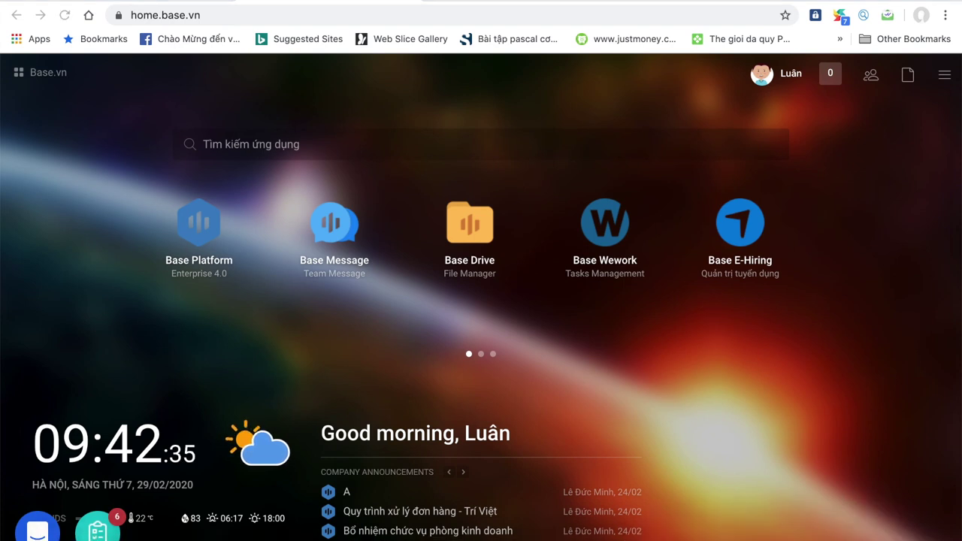